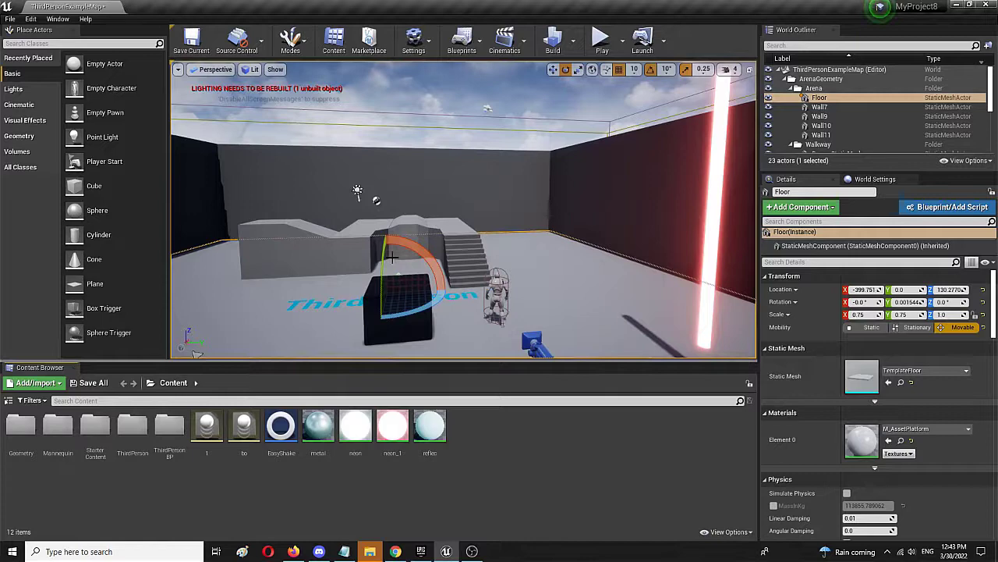
# Create a new material named 'plastic' in the Content folder and open it in the Material Editor
pyautogui.rightClick(494, 434)
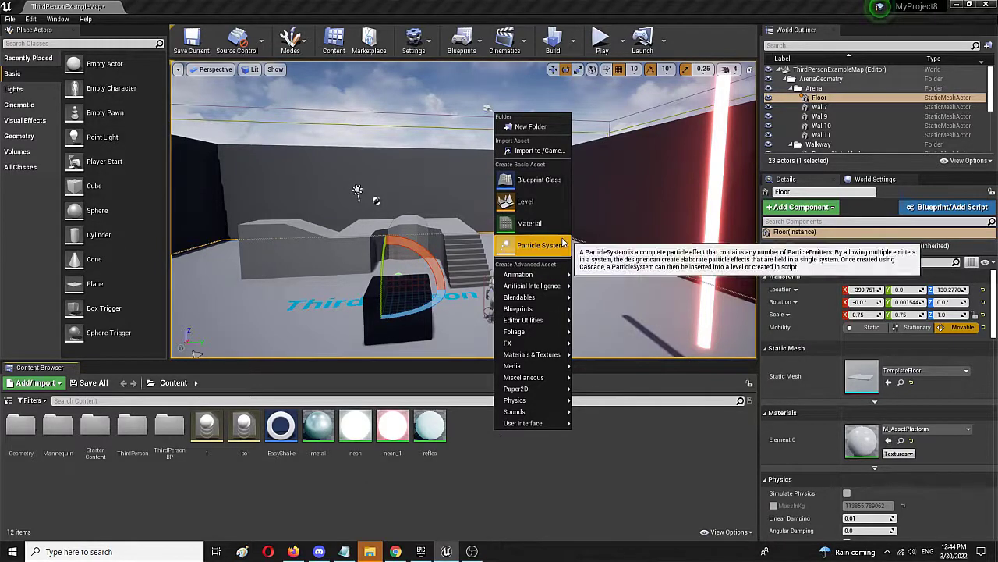
pyautogui.click(538, 224)
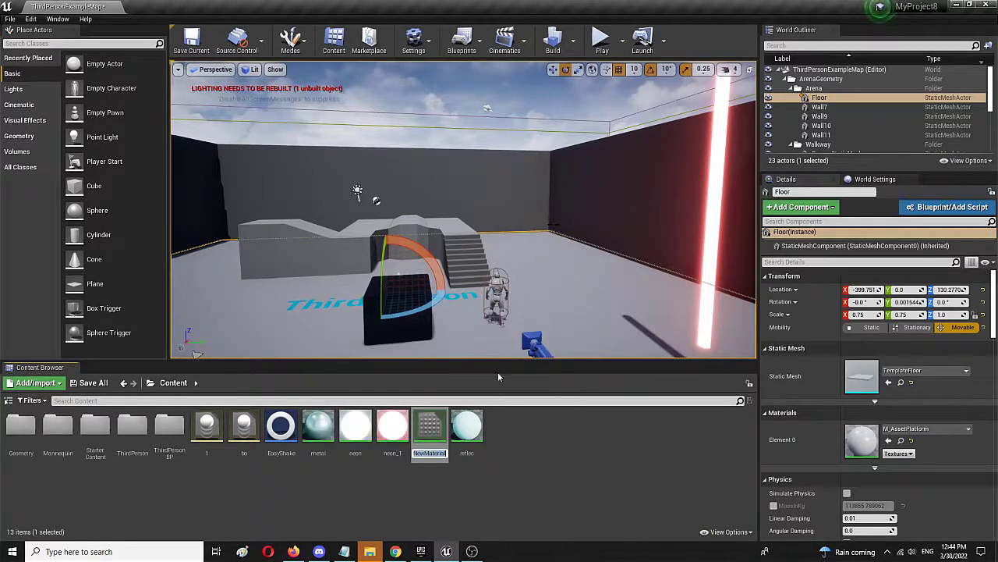
pyautogui.write('pl')
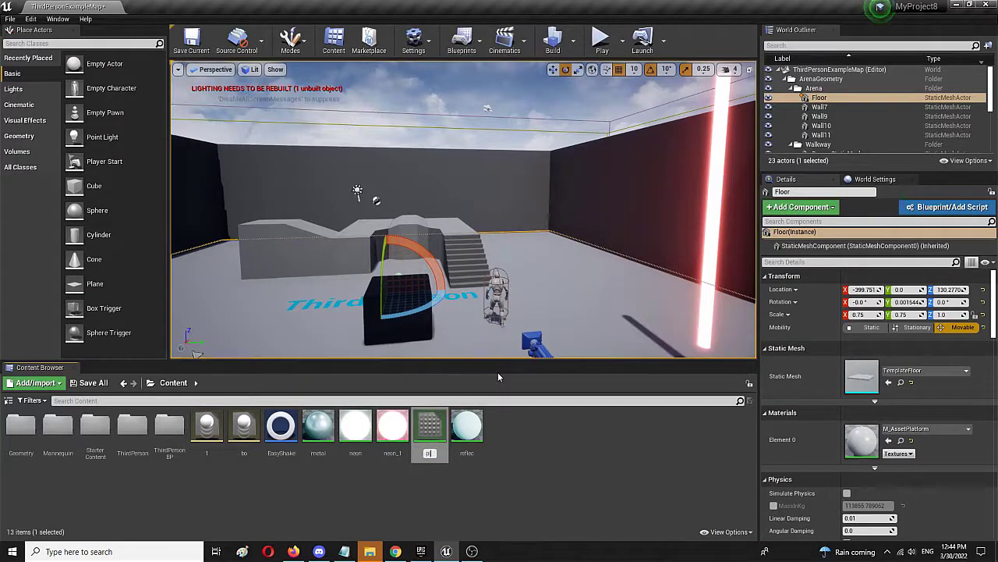
pyautogui.write('astic')
pyautogui.press('Return')
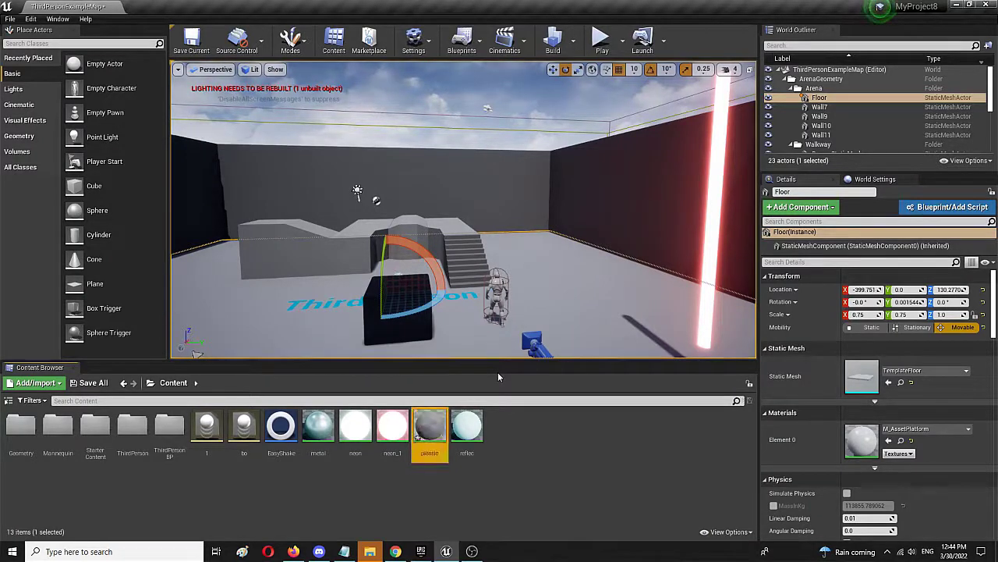
pyautogui.doubleClick(430, 428)
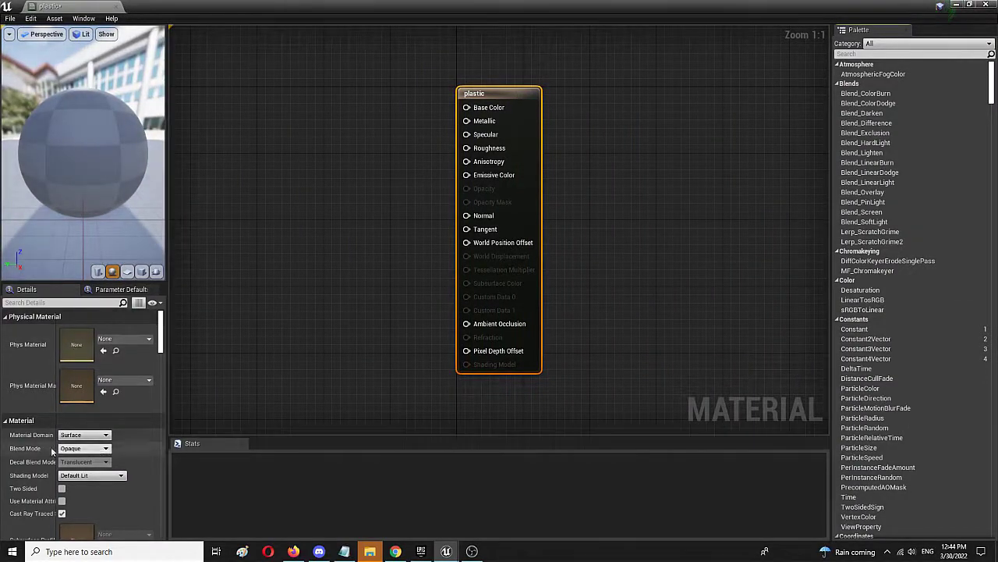
# Set the plastic material's Blend Mode to Translucent and Lighting Mode to Surface TranslucencyVolume
pyautogui.click(104, 448)
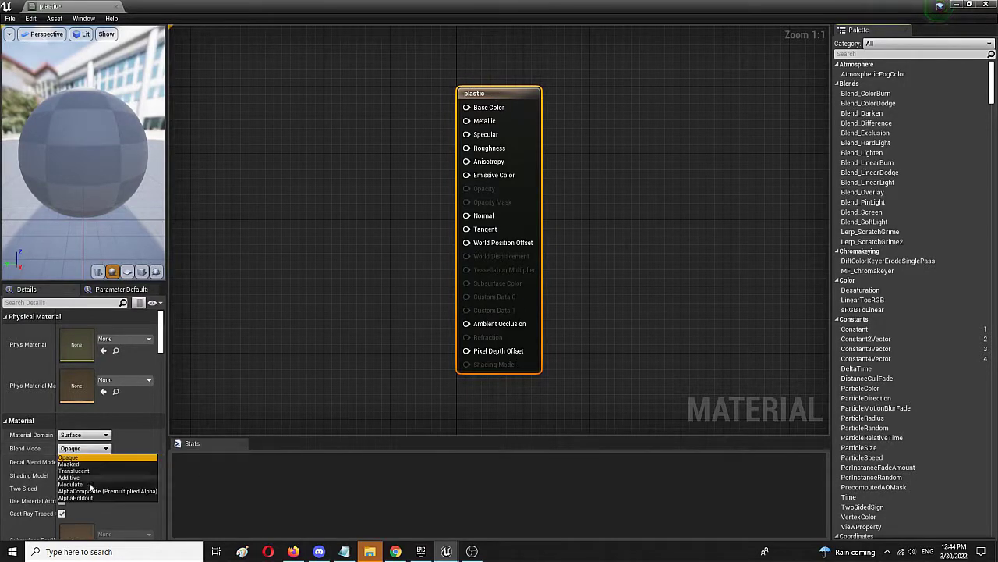
pyautogui.click(93, 470)
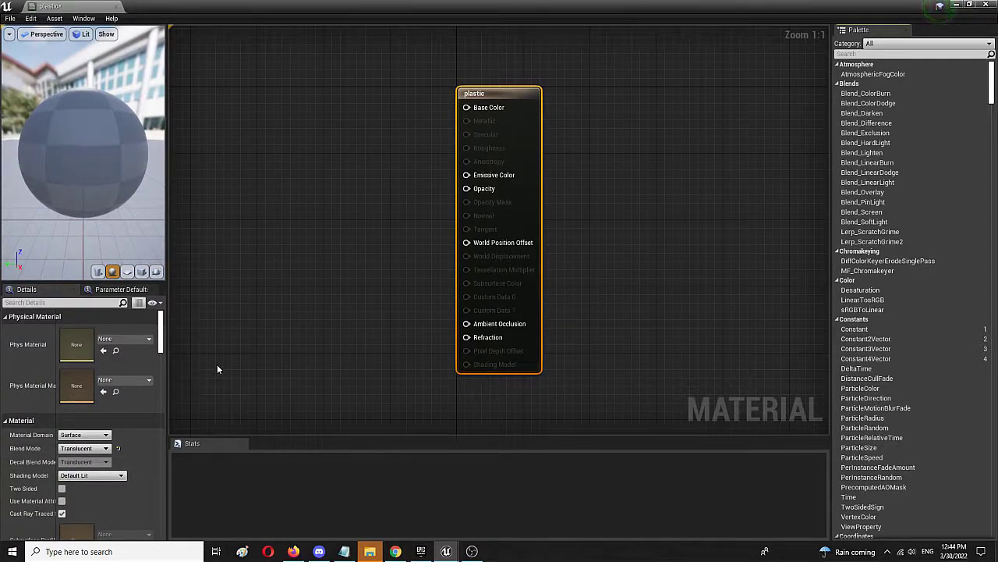
pyautogui.scroll(-5, 111, 410)
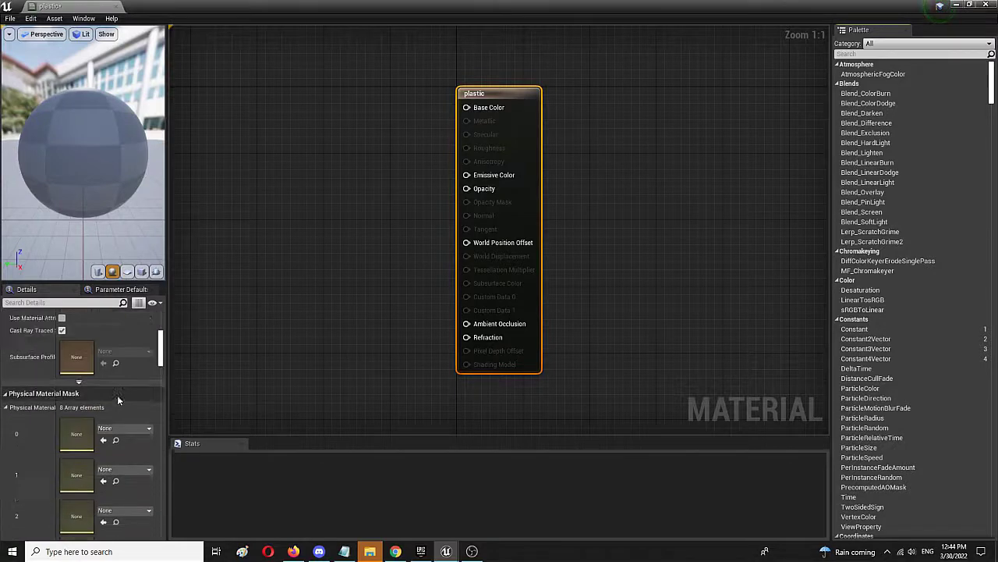
pyautogui.scroll(-4, 117, 398)
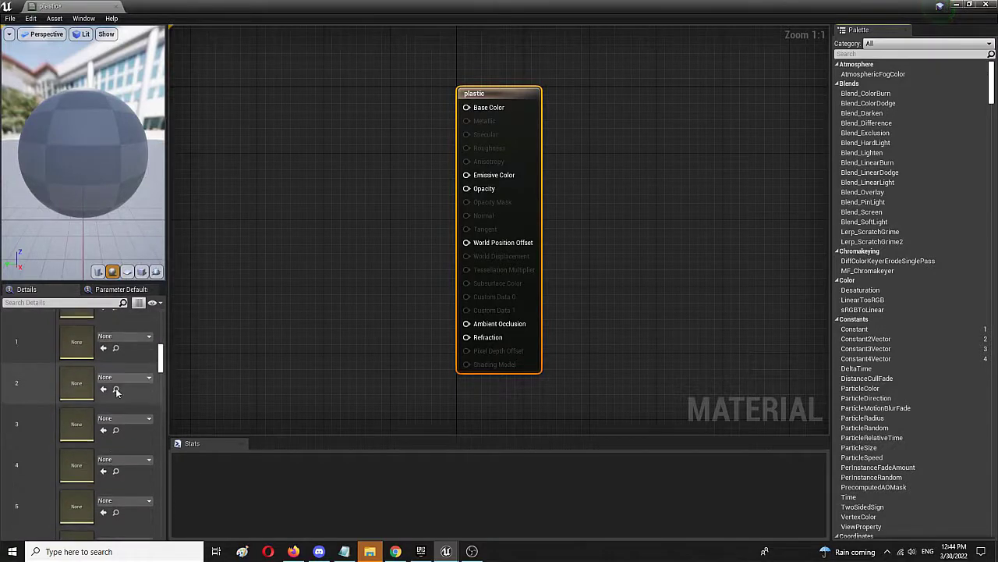
pyautogui.scroll(-6, 113, 390)
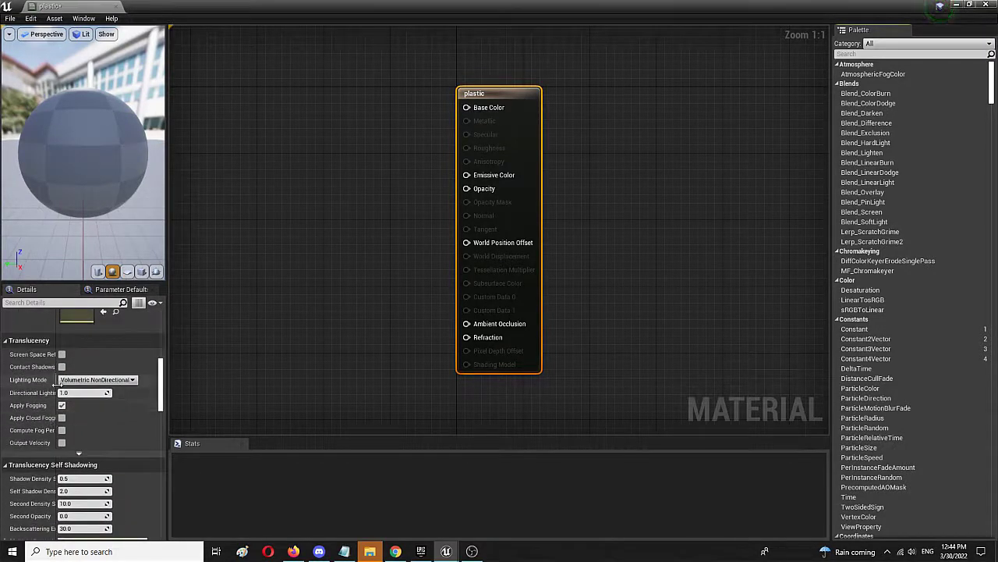
pyautogui.click(97, 379)
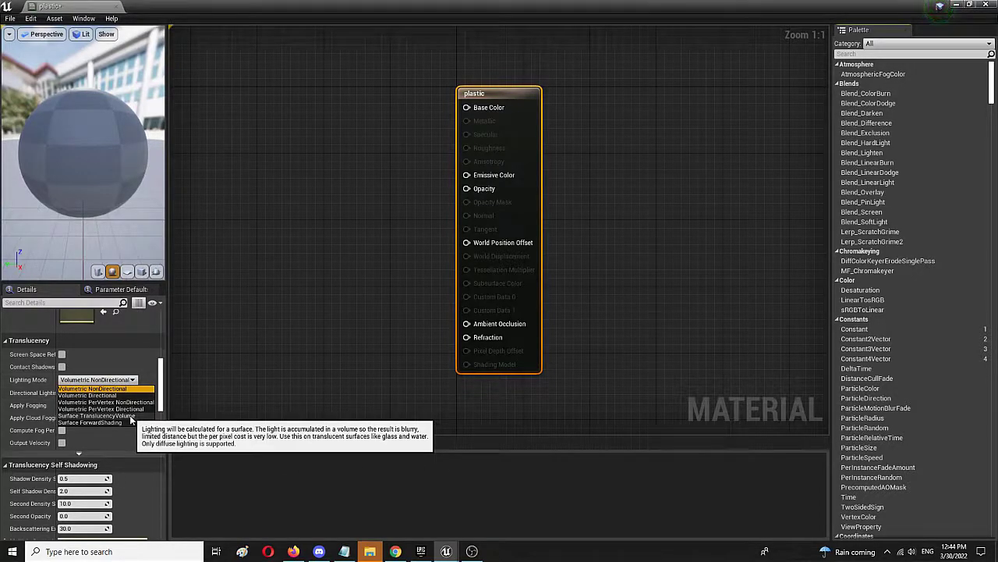
pyautogui.click(130, 415)
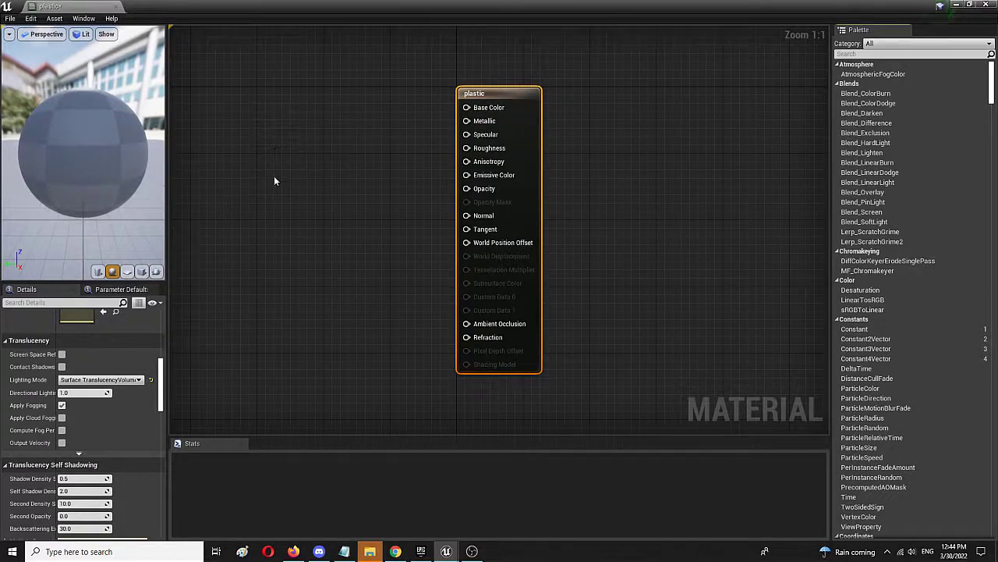
# Add a Constant3Vector node to the graph, placed to the left of Base Color
pyautogui.rightClick(293, 130)
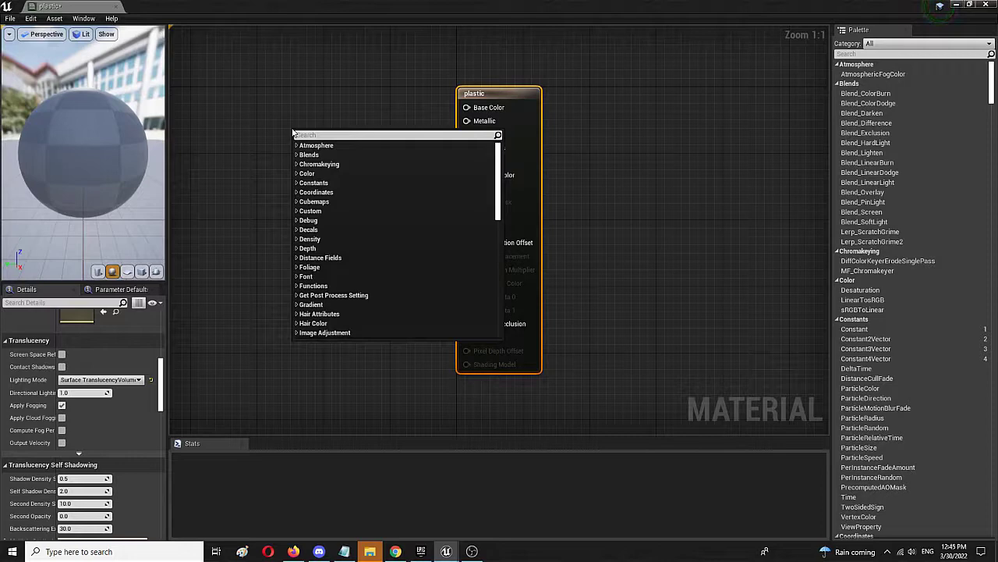
pyautogui.write('constant')
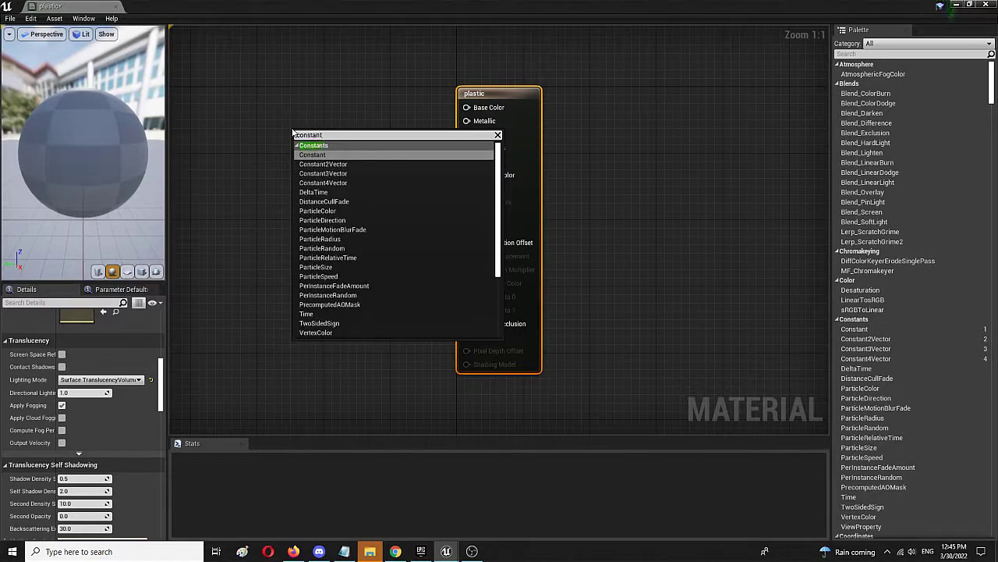
pyautogui.press('Down')
pyautogui.press('Down')
pyautogui.press('Down')
pyautogui.press('Up')
pyautogui.press('Return')
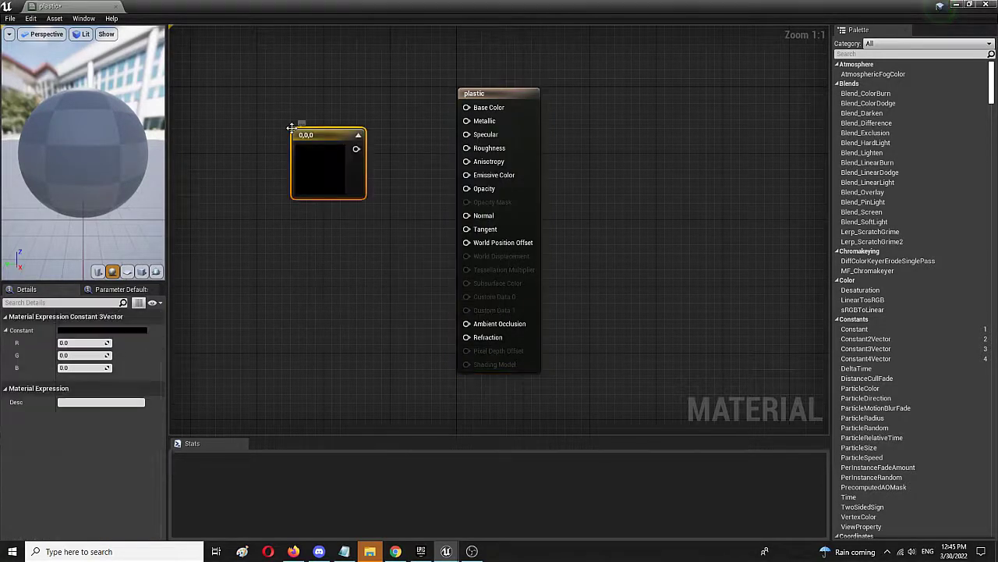
pyautogui.moveTo(341, 141); pyautogui.dragTo(468, 108)
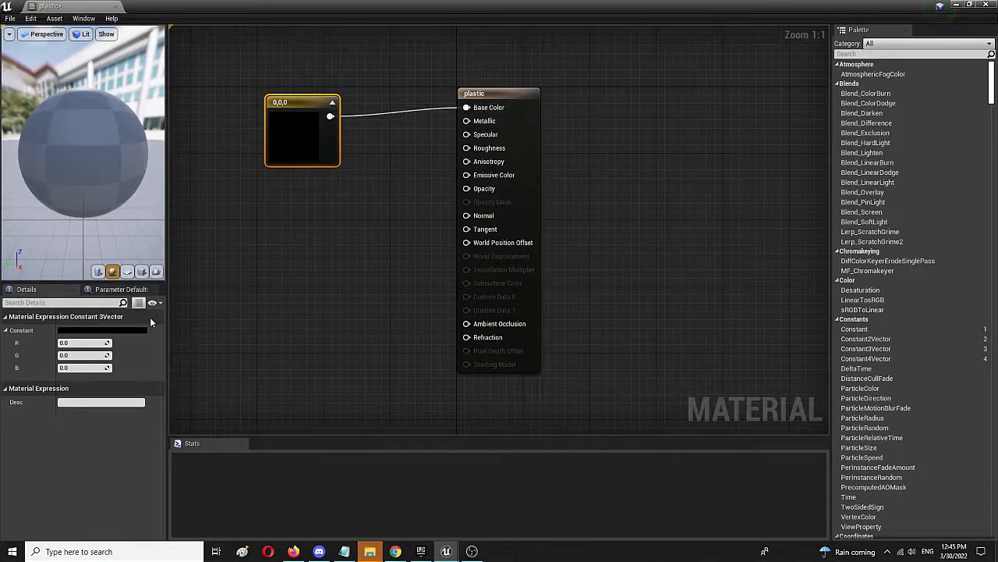
# Change the Constant3Vector colour to blue 0.162, 0.205, 0.682 in the colour picker
pyautogui.click(97, 331)
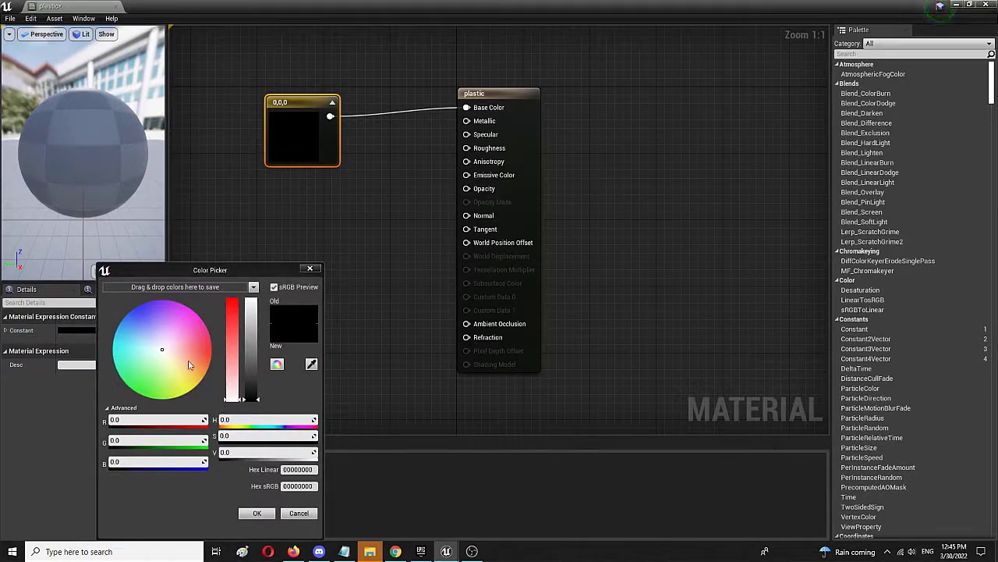
pyautogui.click(149, 320)
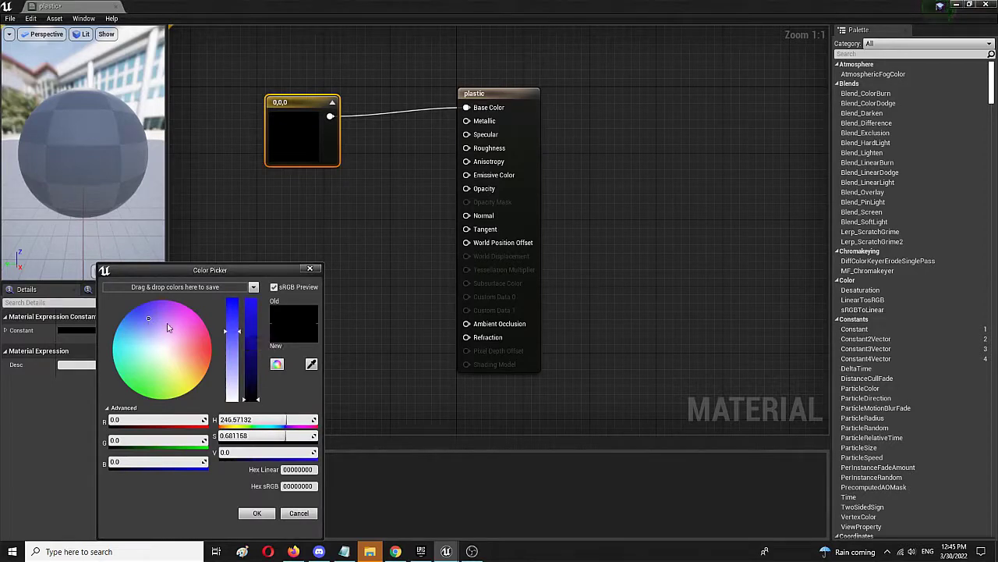
pyautogui.click(141, 318)
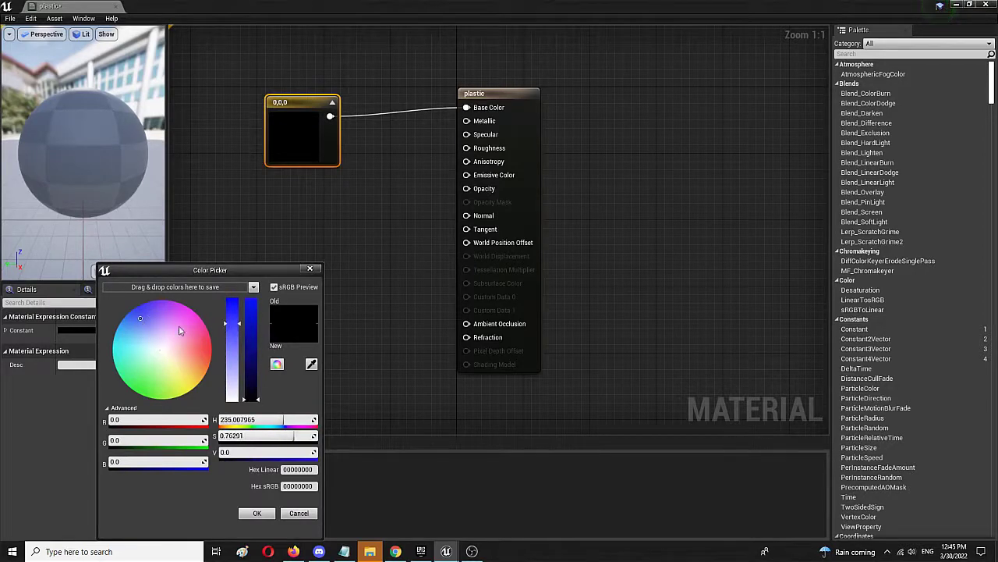
pyautogui.moveTo(250, 398); pyautogui.dragTo(247, 330)
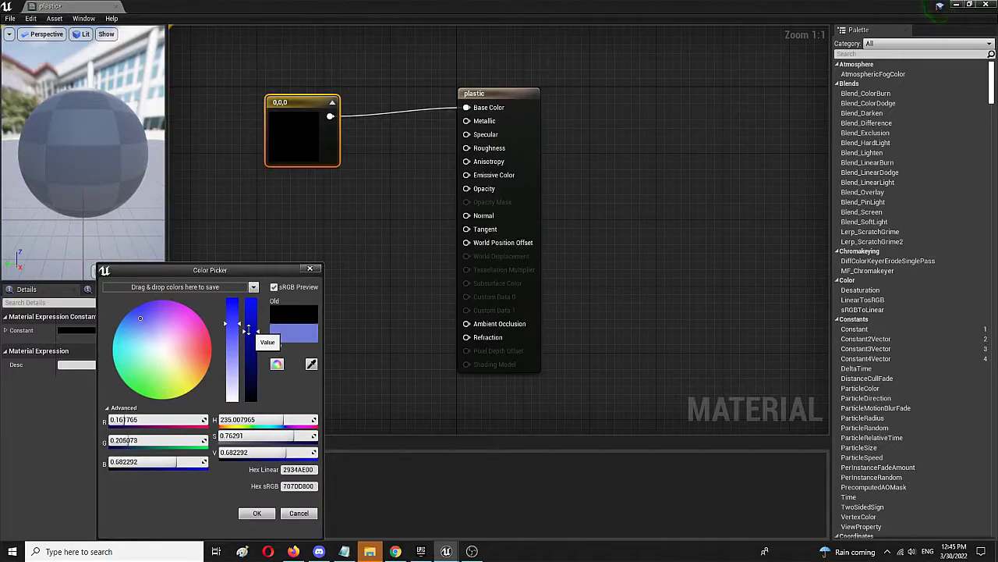
pyautogui.click(256, 515)
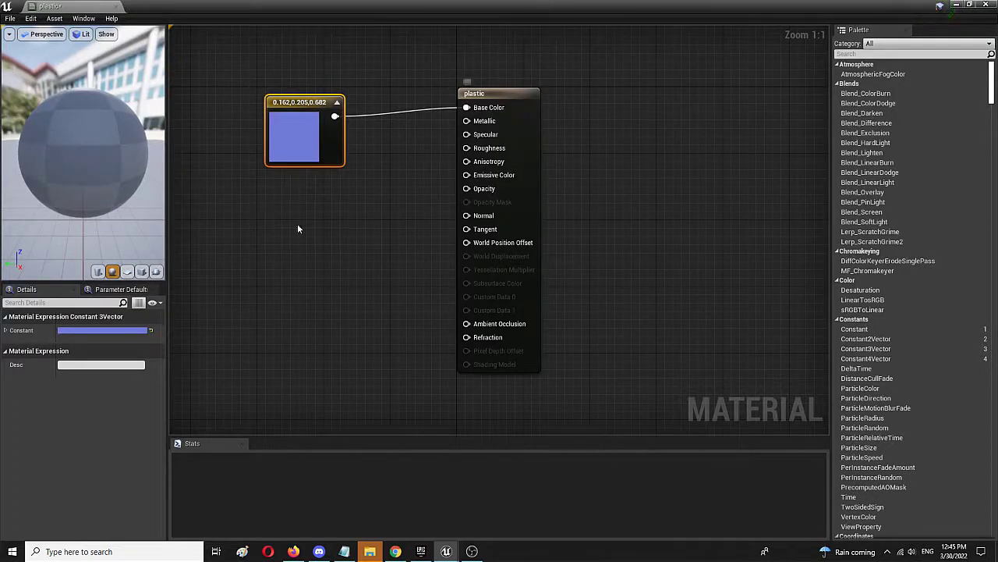
# Add a scalar Constant node, duplicate it beneath, and wire the first into Roughness
pyautogui.rightClick(287, 225)
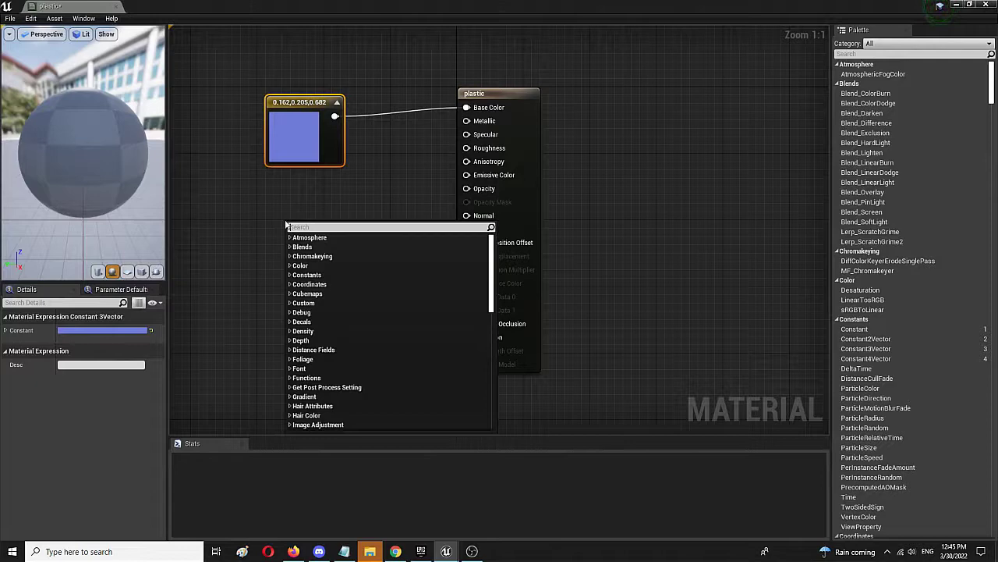
pyautogui.write('const')
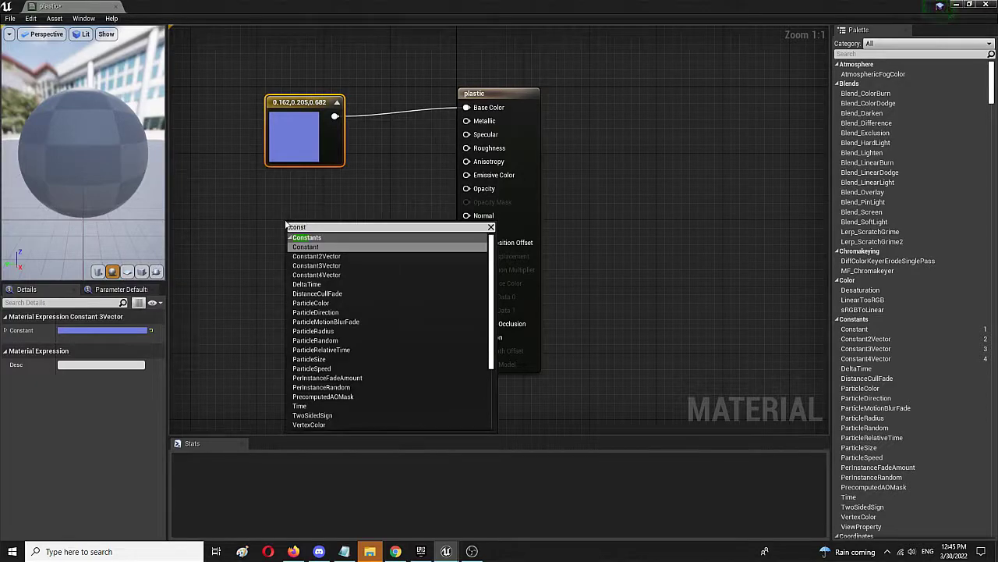
pyautogui.click(341, 239)
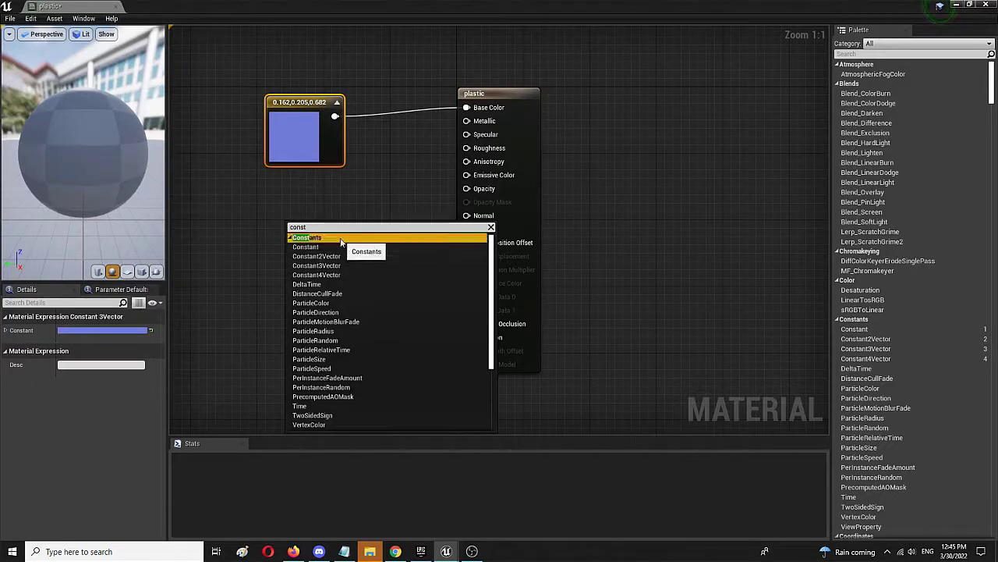
pyautogui.click(328, 247)
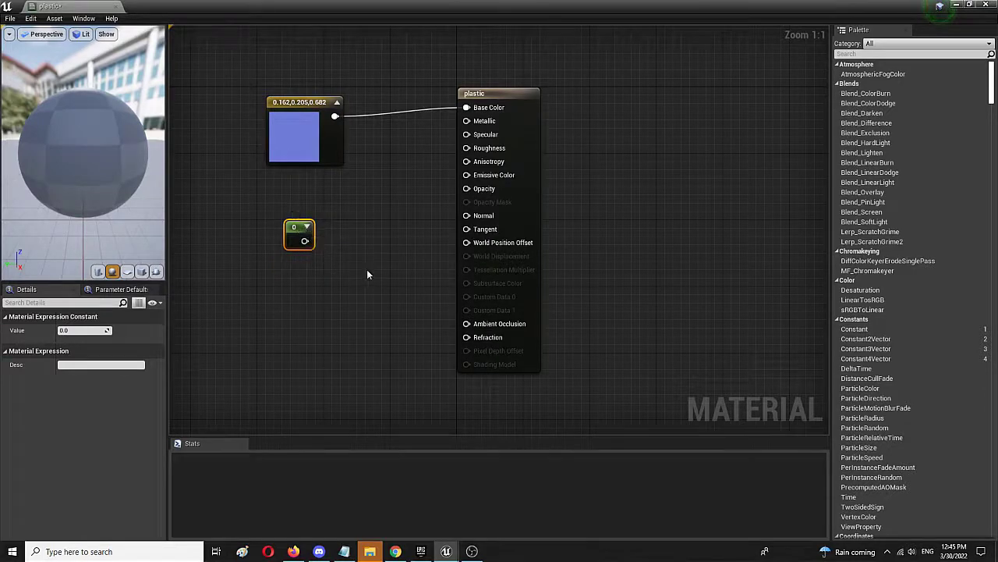
pyautogui.hotkey('ctrl', 'w')
pyautogui.moveTo(390, 276); pyautogui.dragTo(298, 275)
pyautogui.click(338, 232)
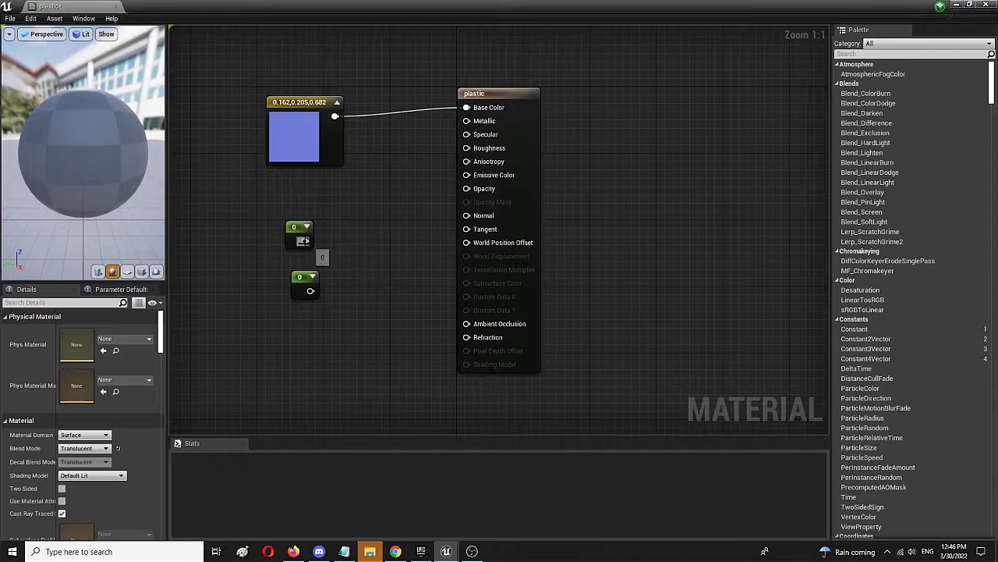
pyautogui.moveTo(304, 241); pyautogui.dragTo(473, 149)
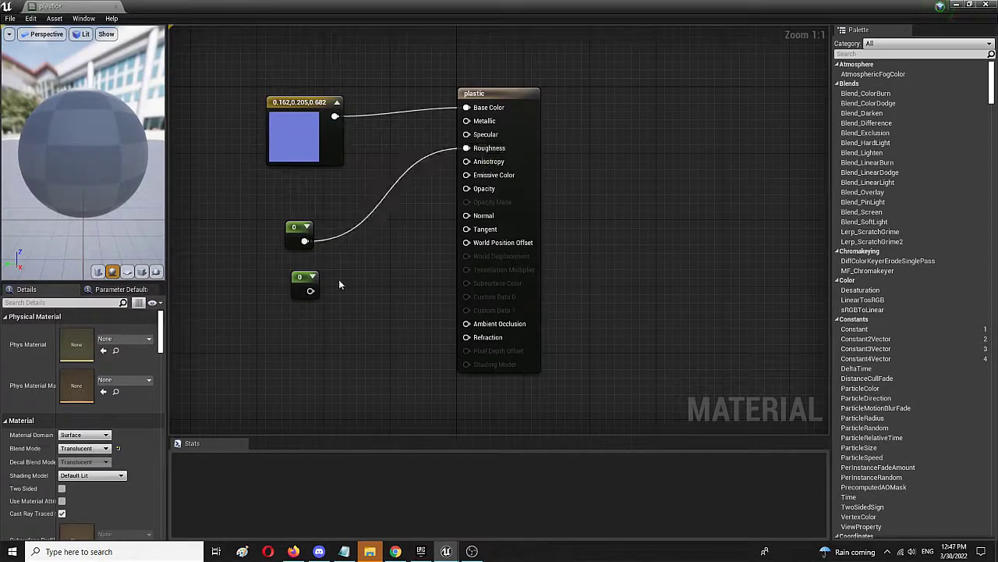
# Wire the second Constant to Opacity, then set the Roughness constant to 0.1 and the Opacity constant to 1
pyautogui.moveTo(311, 290); pyautogui.dragTo(468, 189)
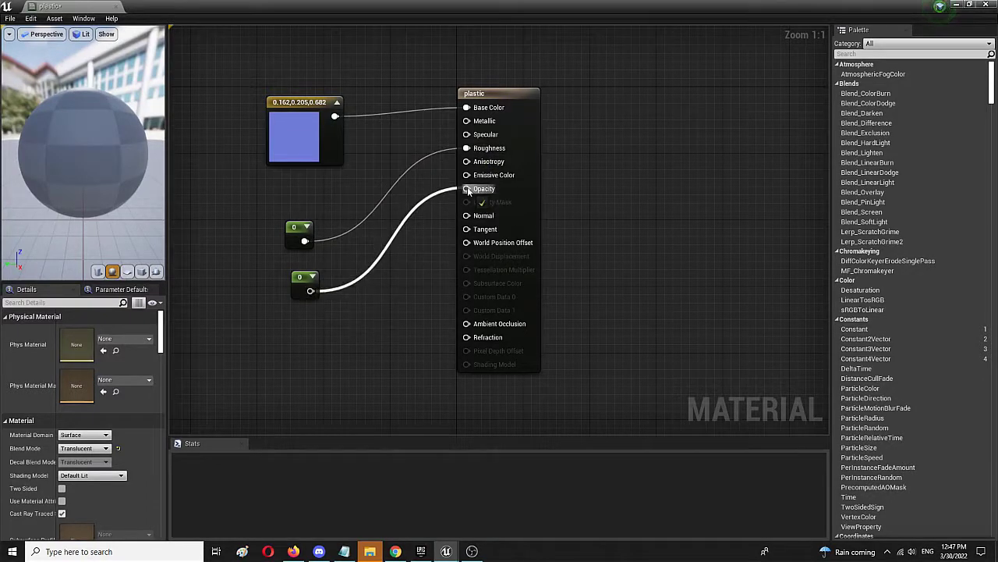
pyautogui.click(297, 227)
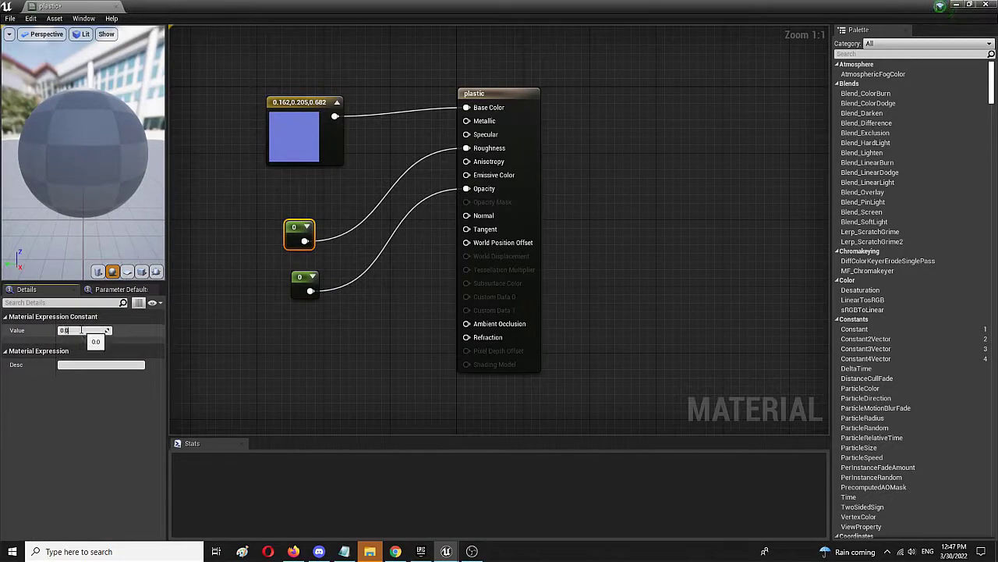
pyautogui.moveTo(81, 330); pyautogui.dragTo(88, 330)
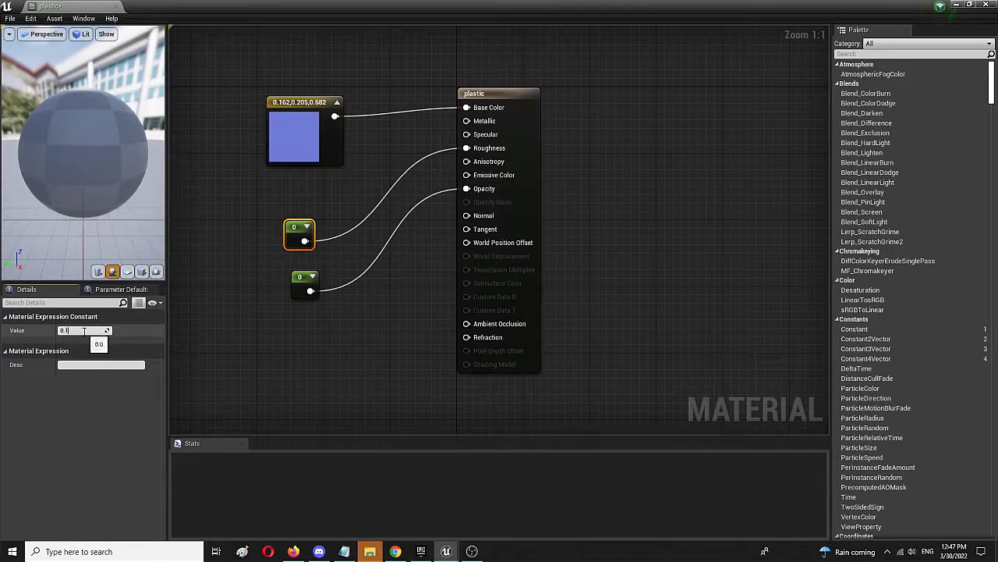
pyautogui.click(299, 279)
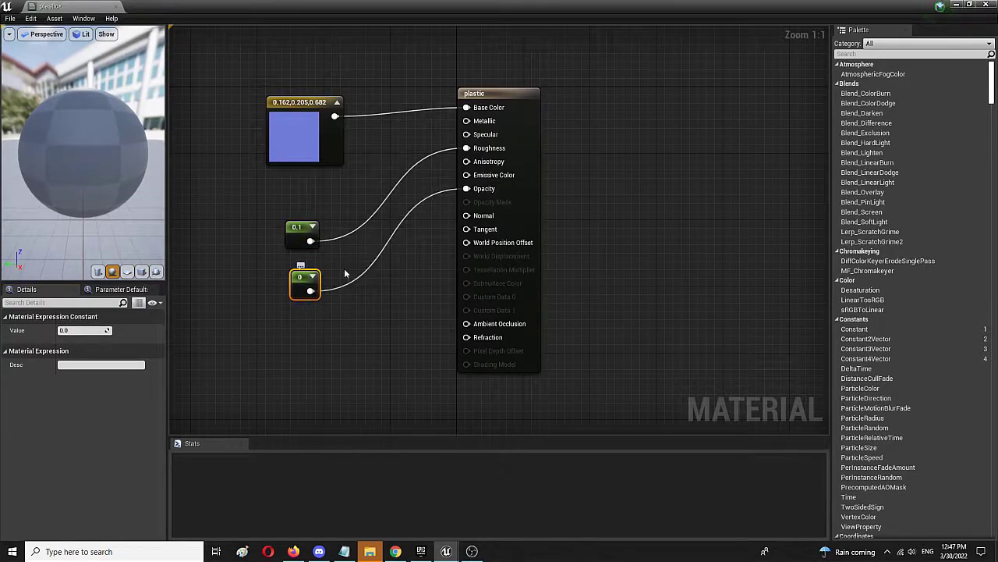
pyautogui.moveTo(70, 329); pyautogui.dragTo(86, 329)
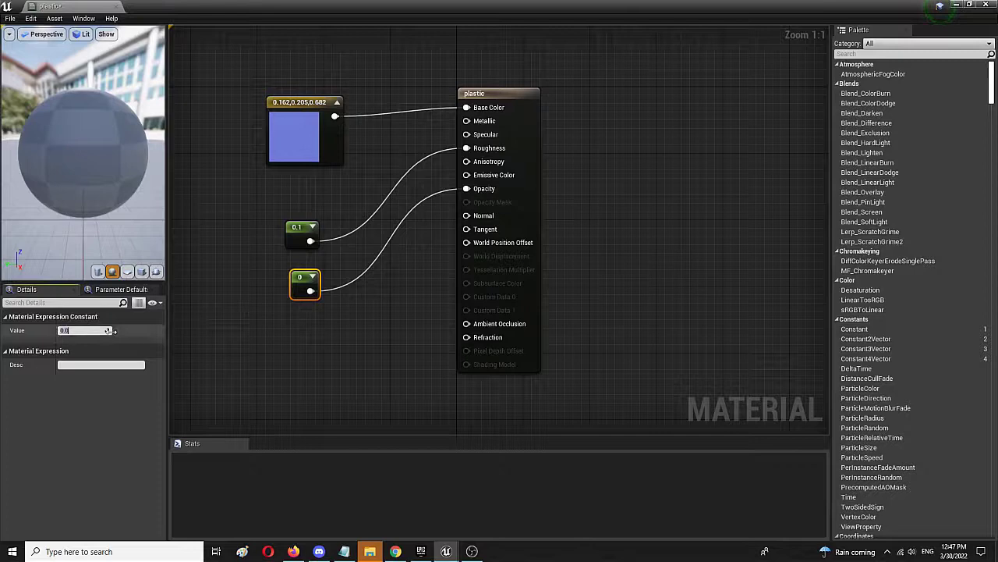
pyautogui.click(218, 338)
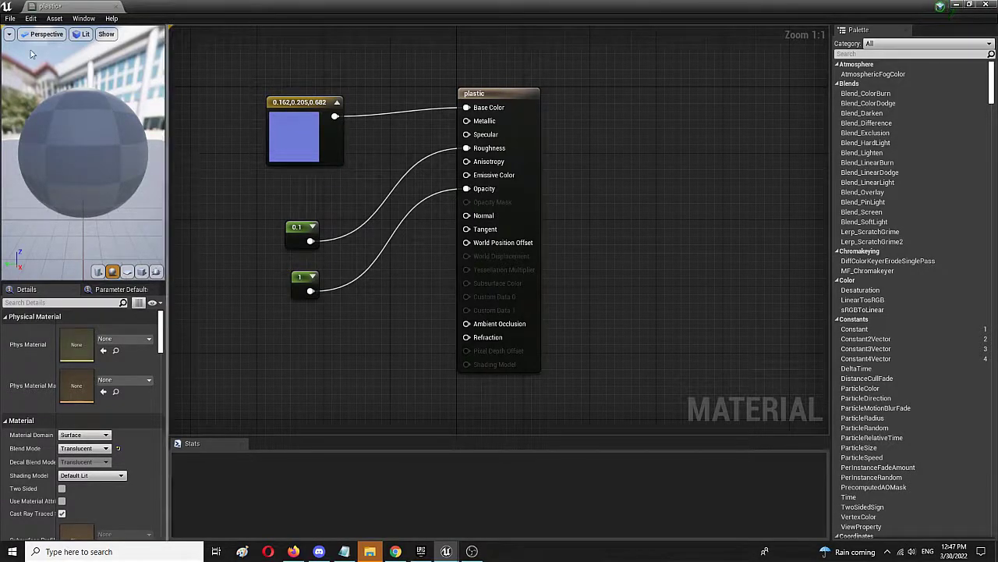
# Save the plastic material from the File menu so its shader compiles
pyautogui.click(12, 21)
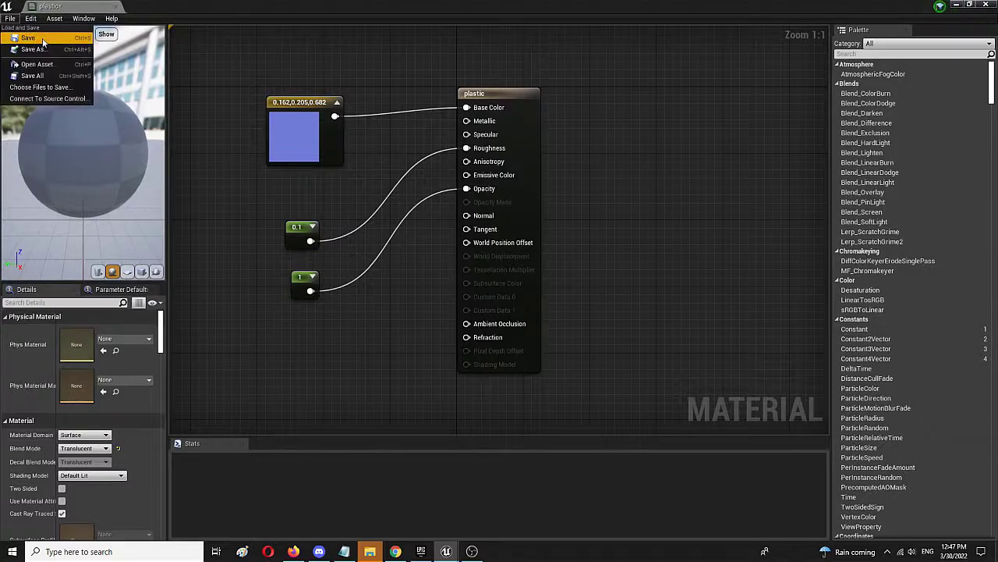
pyautogui.click(44, 43)
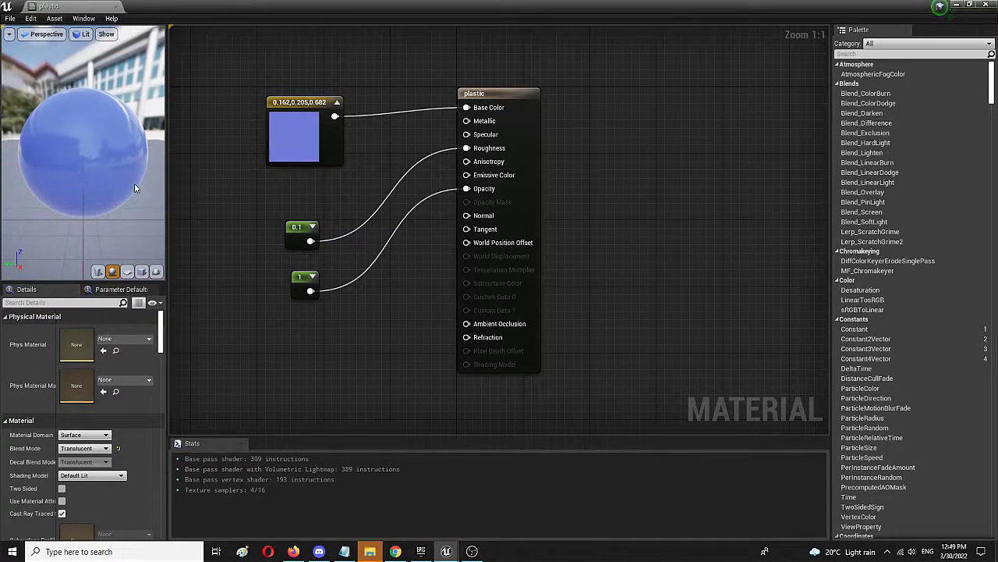
# Change the roughness constant from 0.1 to 0.3 and save the material
pyautogui.click(306, 227)
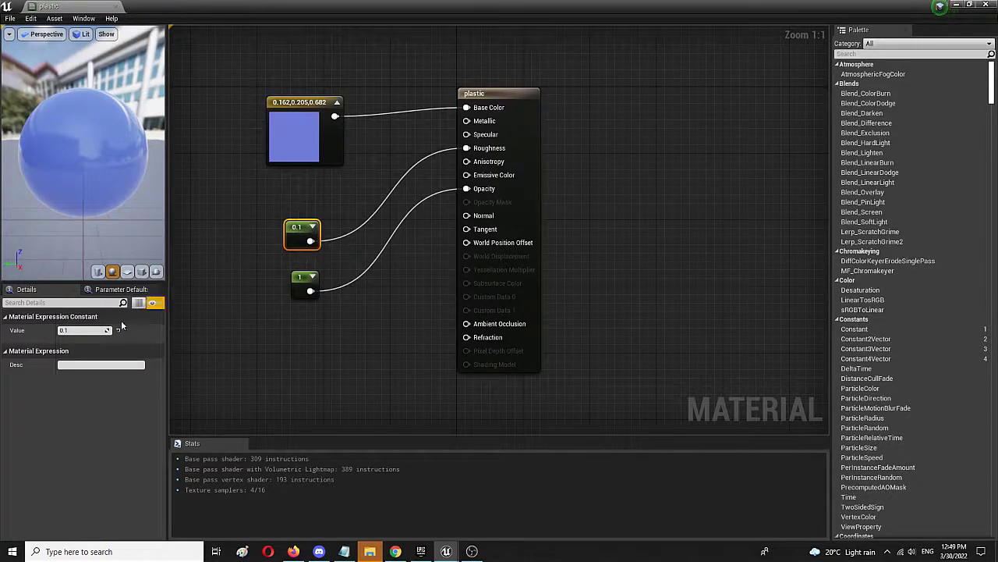
pyautogui.click(69, 330)
pyautogui.write('0.3')
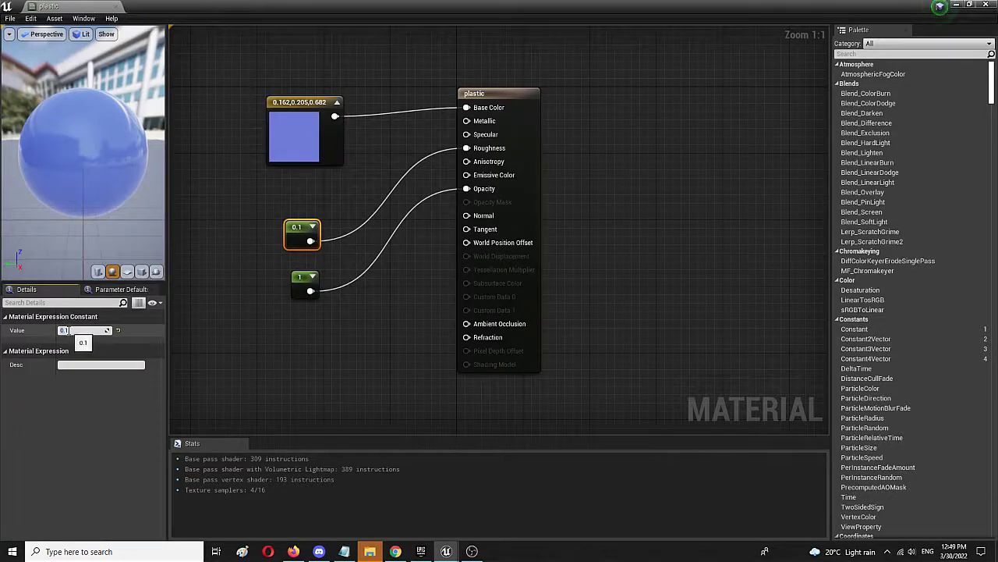
pyautogui.click(229, 321)
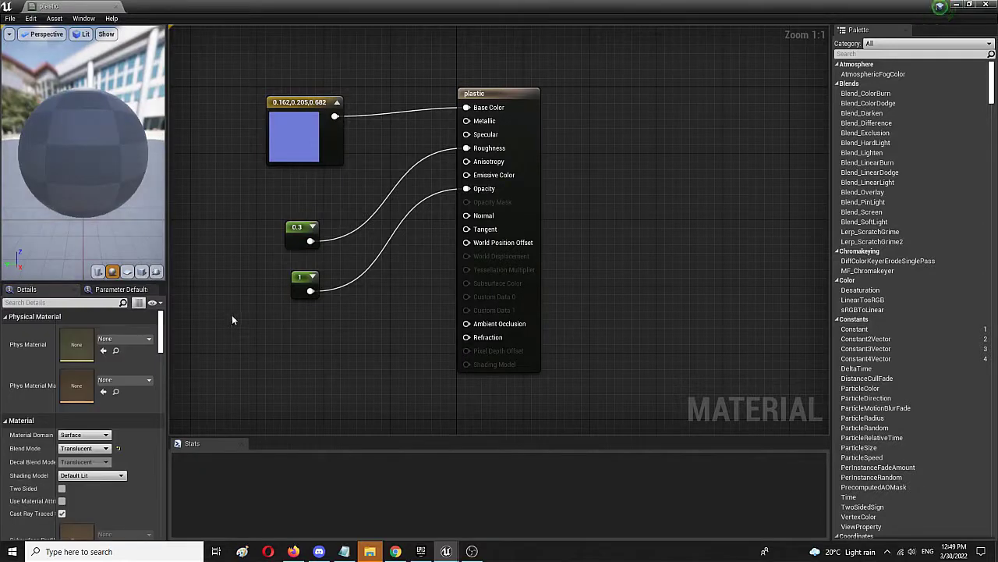
pyautogui.click(10, 18)
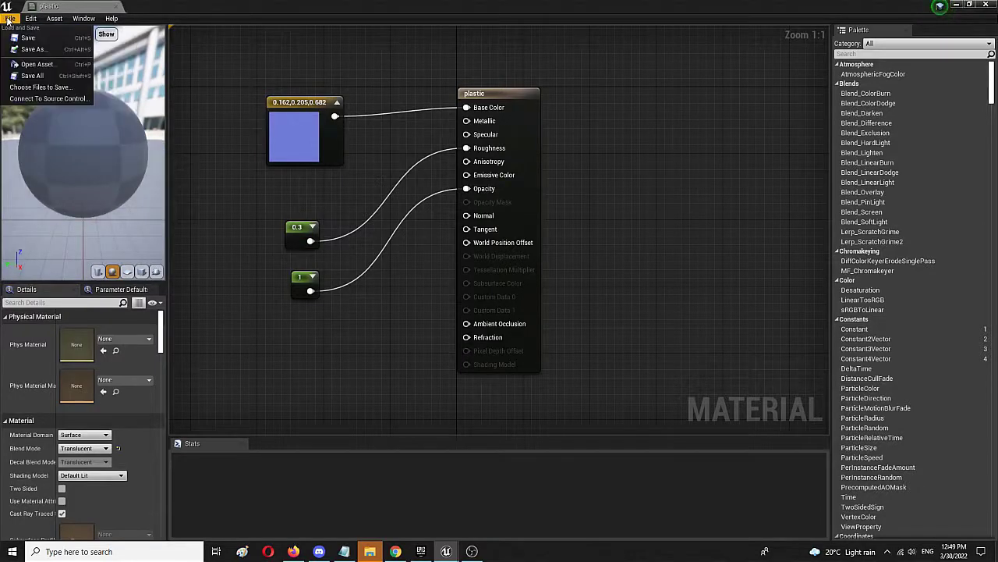
pyautogui.click(28, 38)
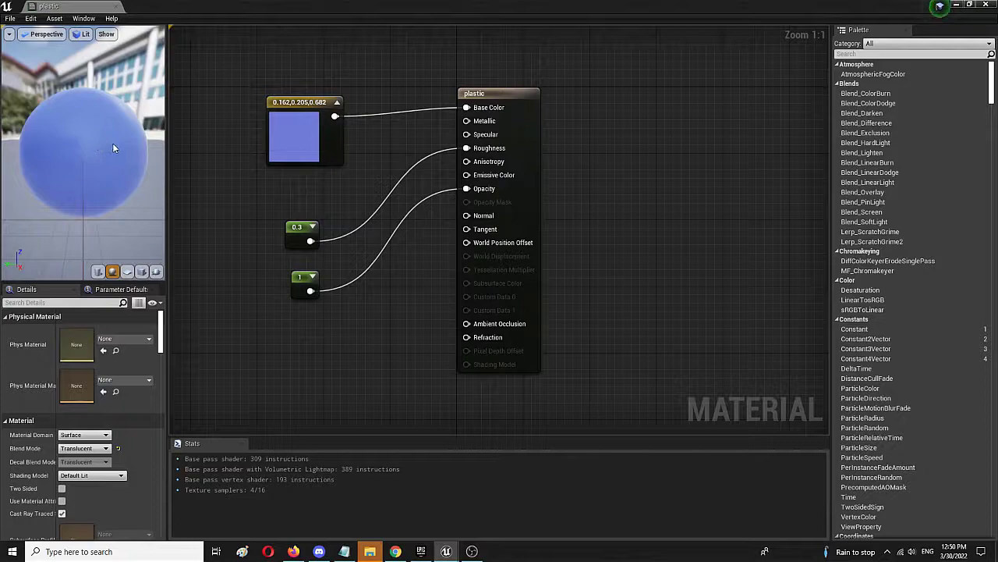
# Dock the material tab, then place a Sphere in the level and raise it above the floor
pyautogui.moveTo(48, 6); pyautogui.dragTo(184, 10)
pyautogui.click(78, 7)
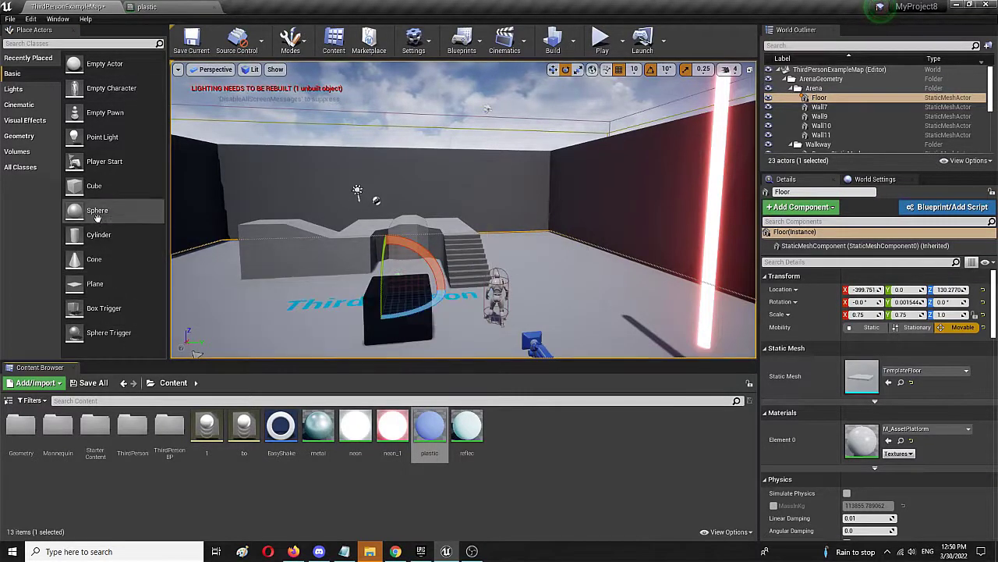
pyautogui.moveTo(97, 211); pyautogui.dragTo(577, 274)
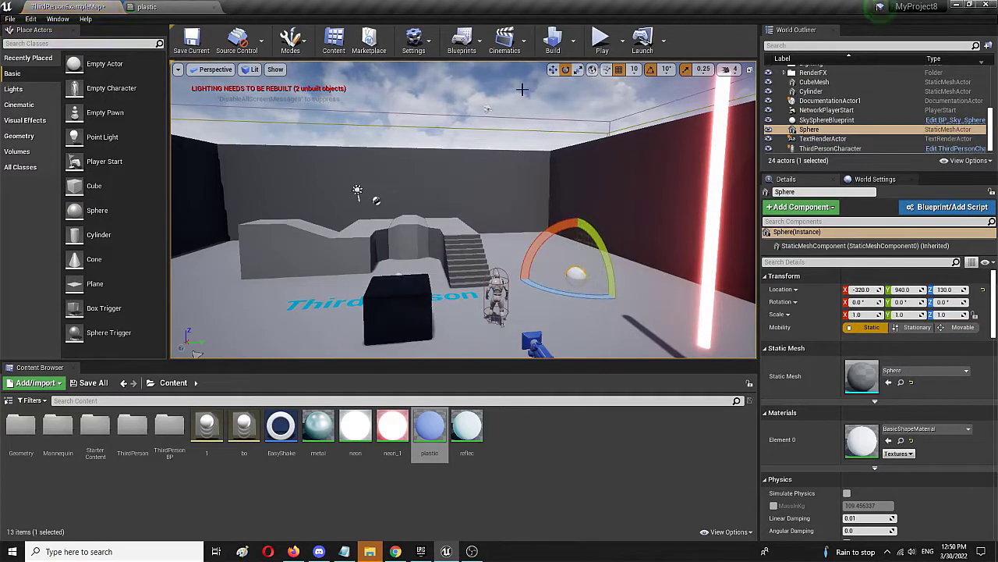
pyautogui.press('w')
pyautogui.moveTo(576, 248); pyautogui.dragTo(573, 200)
# Scale the sphere up to 2.5, 2.0, 2.25 and apply the plastic material to it
pyautogui.press('e')
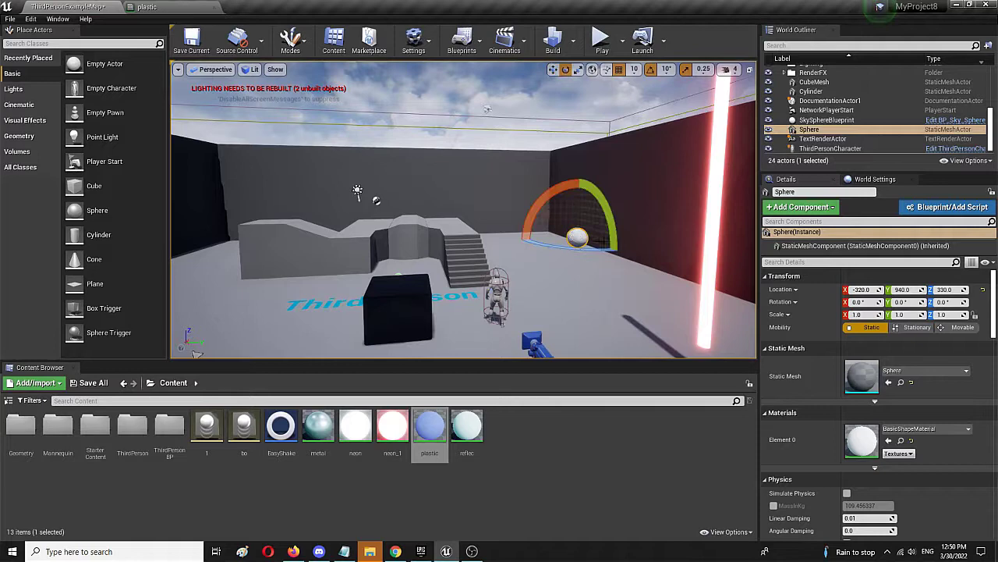
pyautogui.press('r')
pyautogui.moveTo(614, 237); pyautogui.dragTo(648, 240)
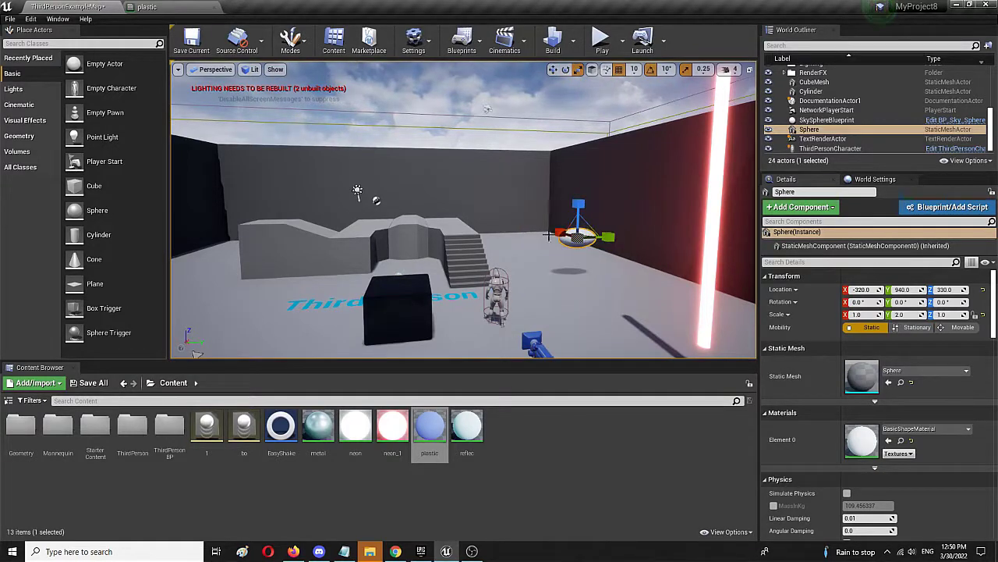
pyautogui.moveTo(578, 206); pyautogui.dragTo(578, 204)
pyautogui.click(574, 265)
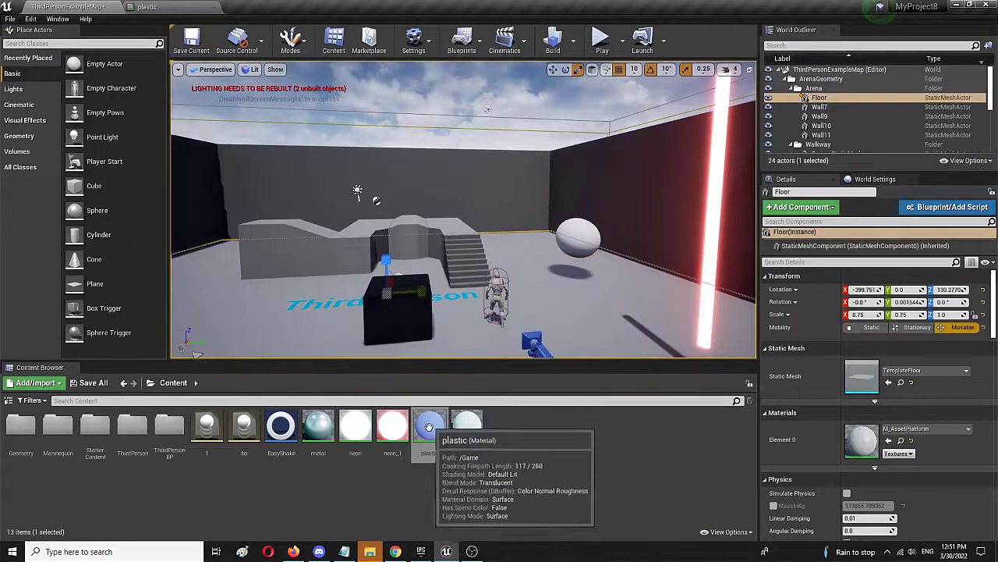
pyautogui.moveTo(429, 426); pyautogui.dragTo(581, 235)
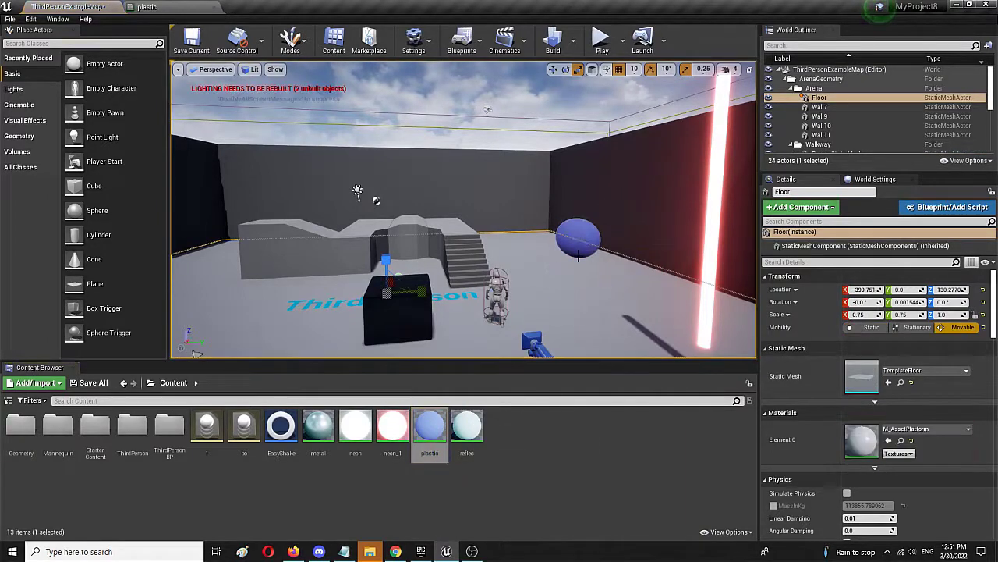
# Play-test the level, running the character around the blue sphere, then return to the plastic material
pyautogui.click(603, 45)
pyautogui.press('w')
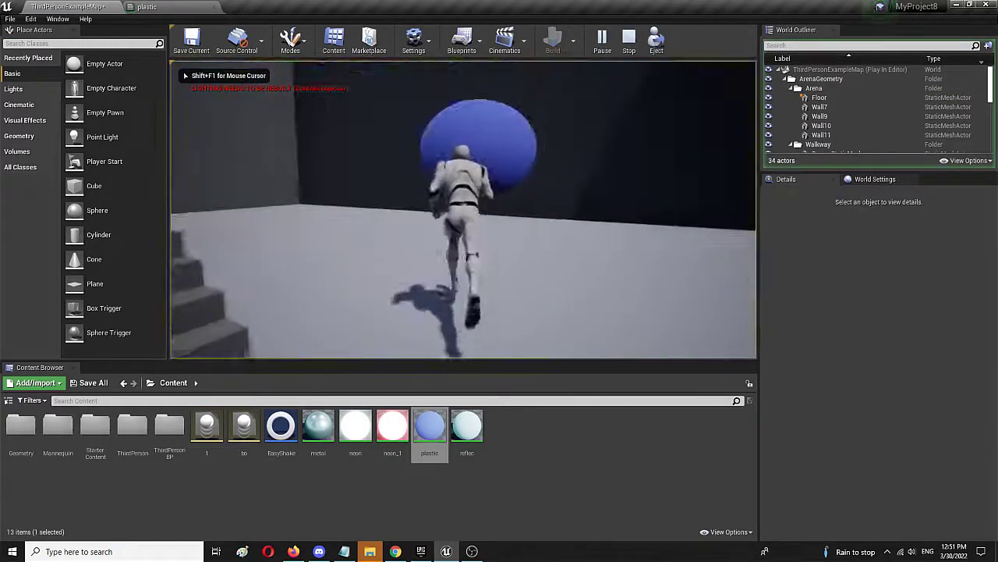
pyautogui.press('s')
pyautogui.press('a')
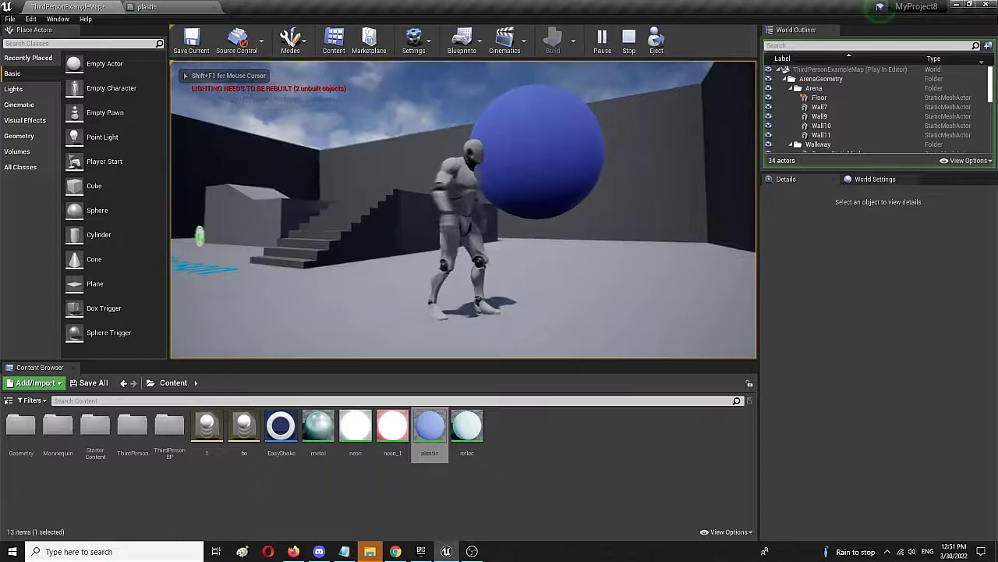
pyautogui.press('w')
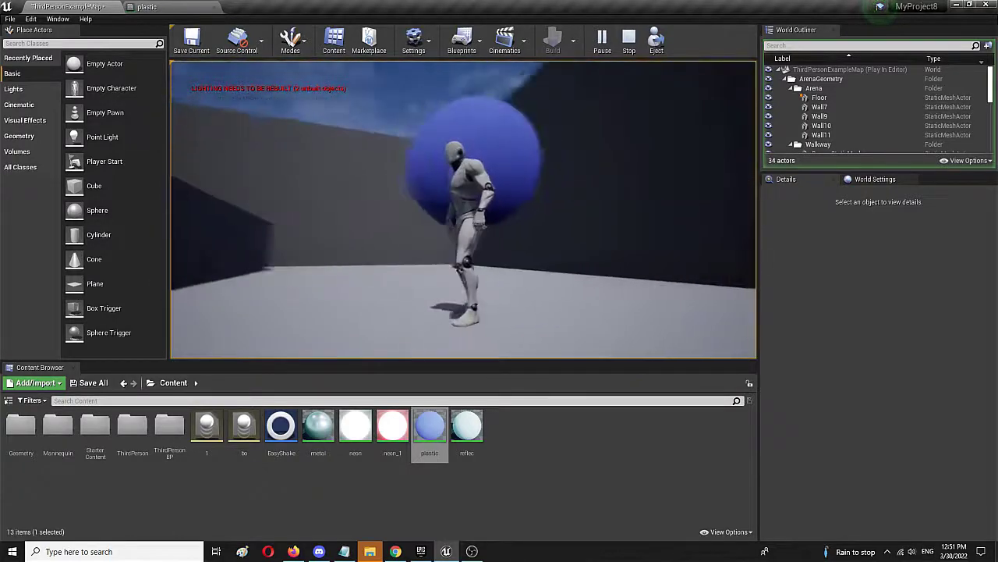
pyautogui.press('d')
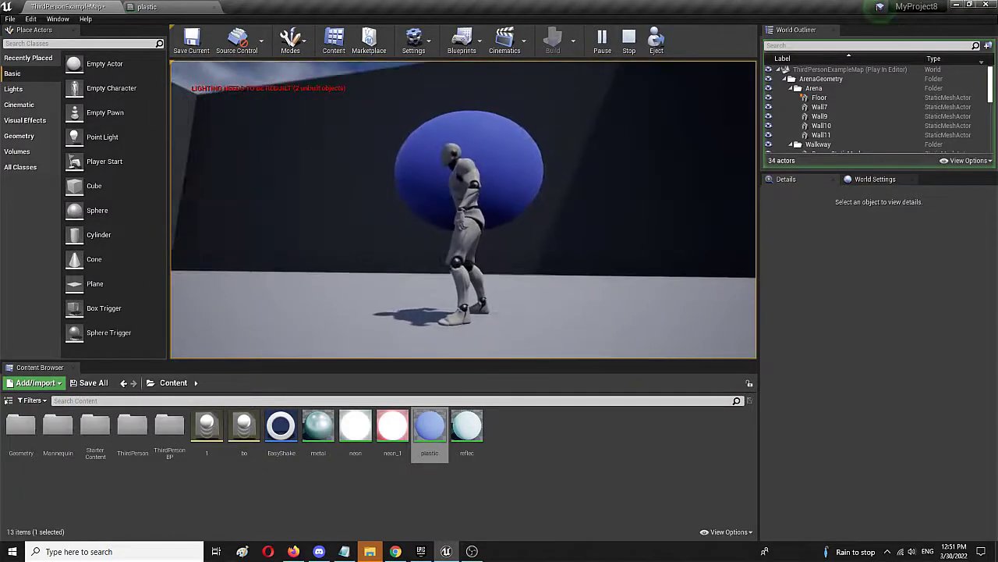
pyautogui.press('a')
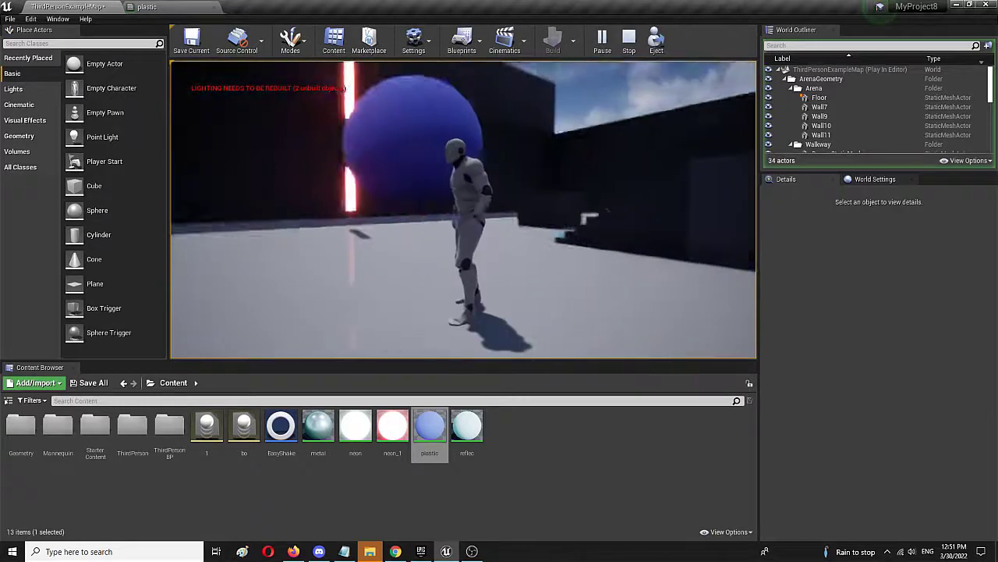
pyautogui.press('d')
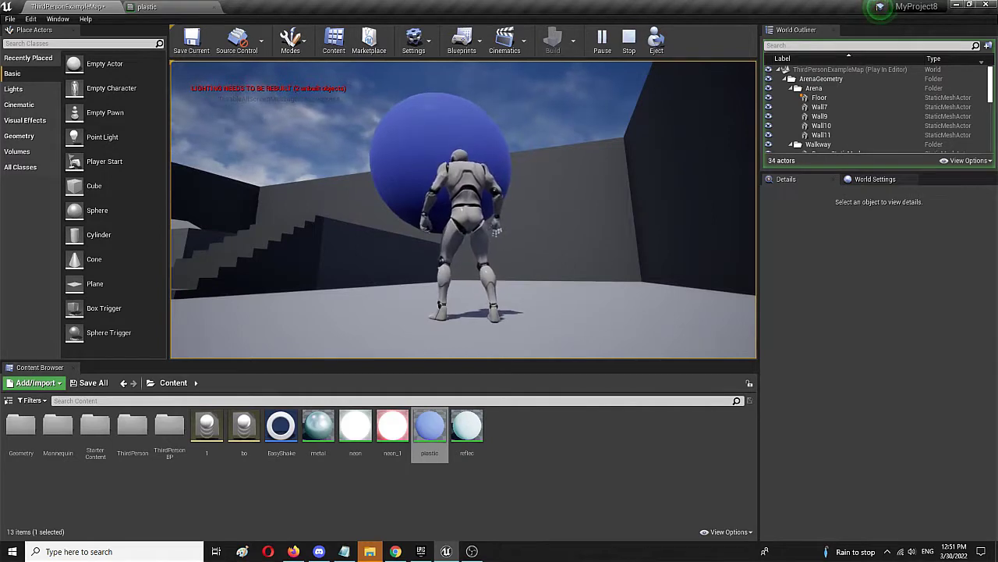
pyautogui.click(147, 6)
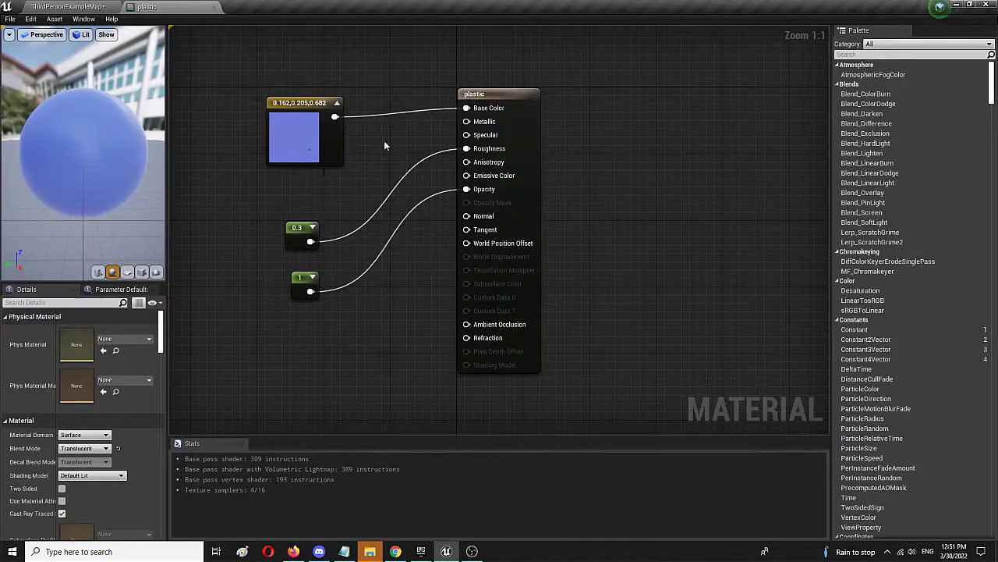